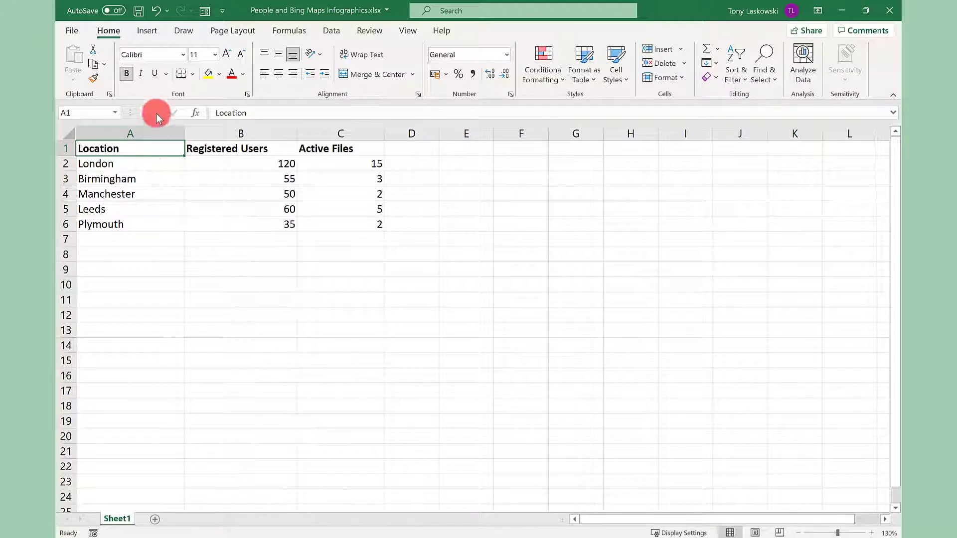
Step: Find 'people graph' in the Office add-in store, add People Graph and accept its licence
{"action": "left_click", "coordinate": [146, 31]}
{"action": "left_click", "coordinate": [243, 55]}
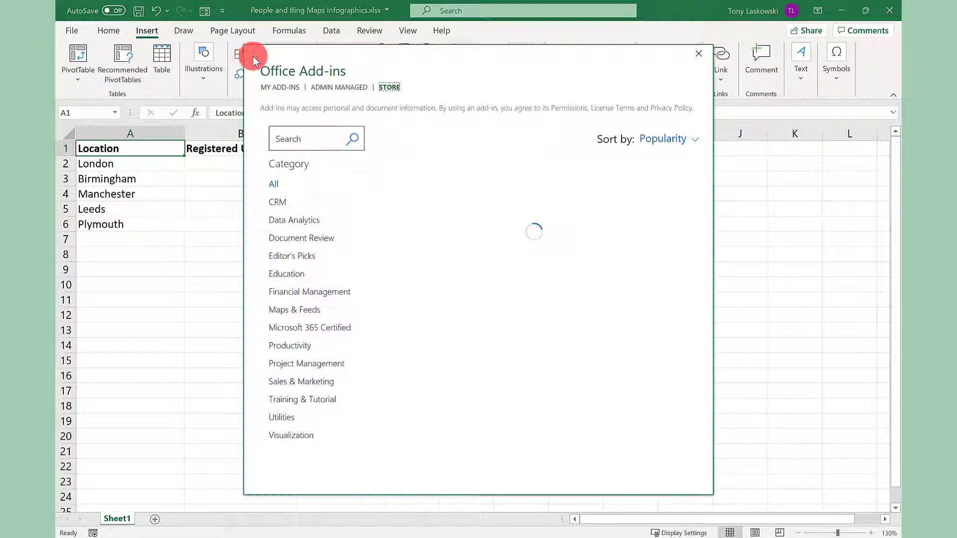
{"action": "left_click", "coordinate": [307, 140]}
{"action": "type", "text": "people graph"}
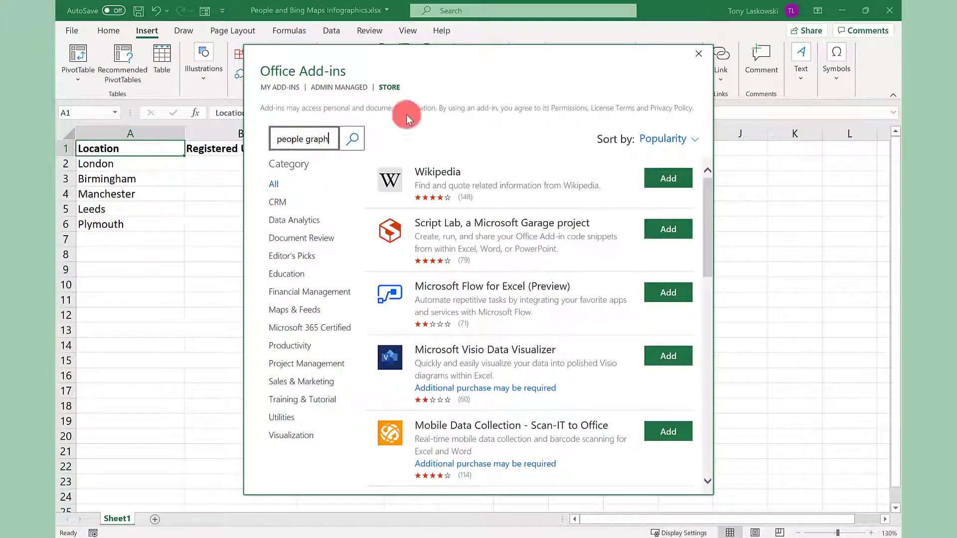
{"action": "left_click", "coordinate": [357, 138]}
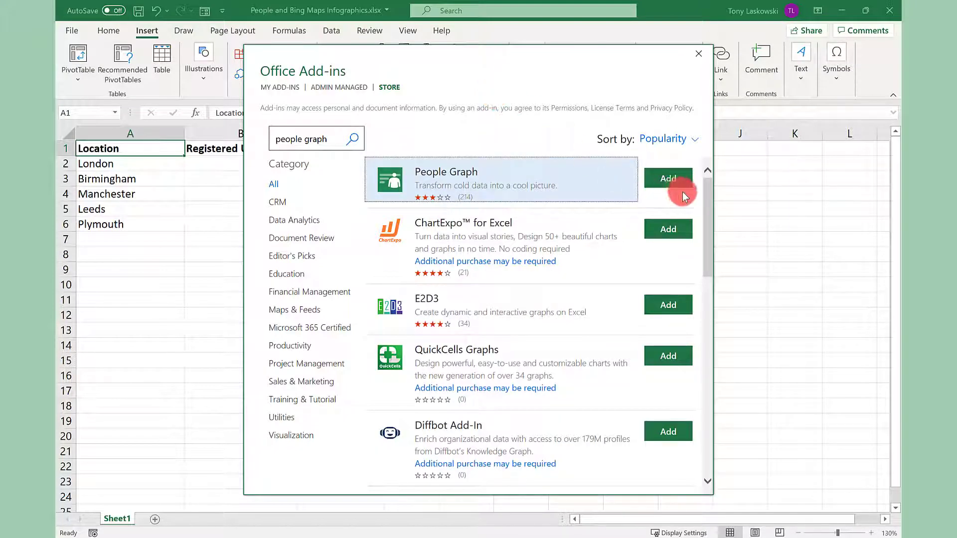
{"action": "left_click", "coordinate": [669, 179]}
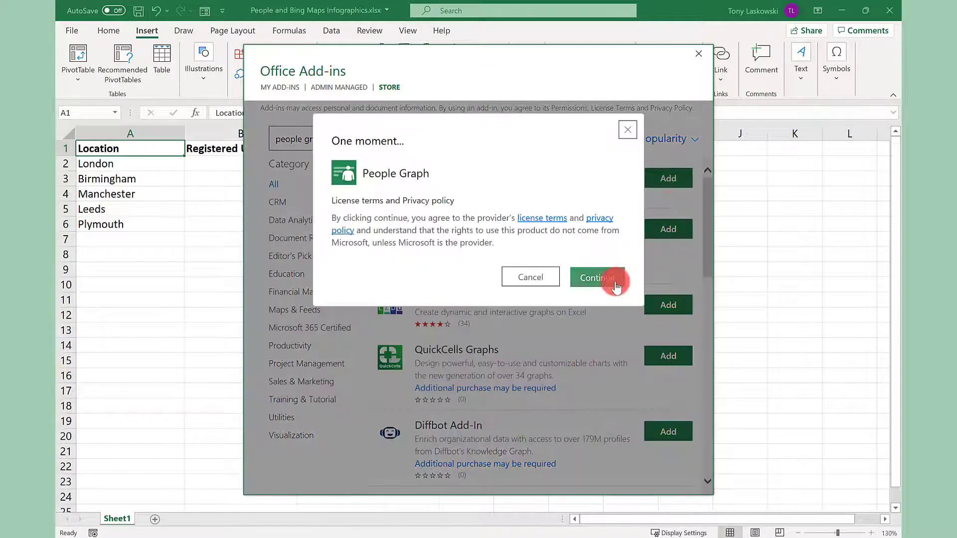
{"action": "left_click", "coordinate": [596, 278]}
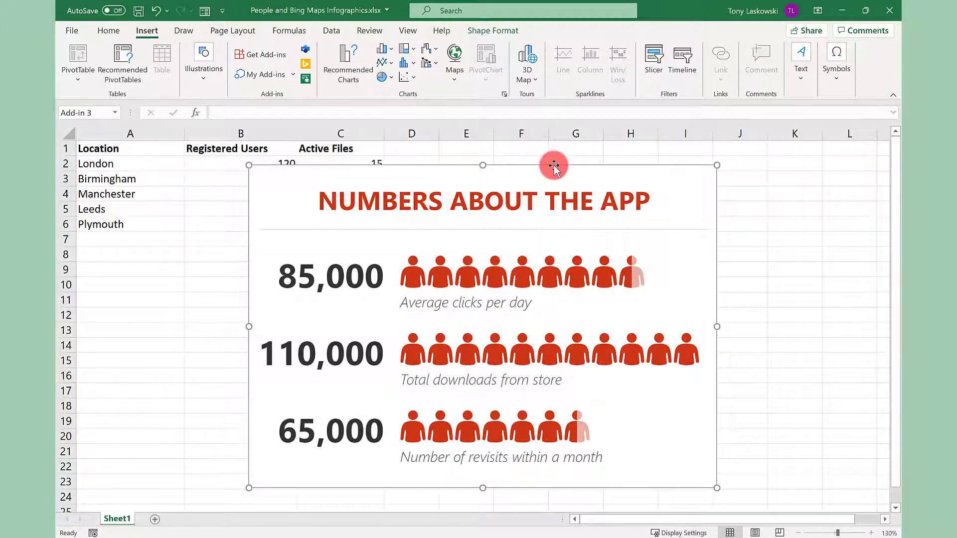
Step: Move the infographic right of the table, retitle it 'UK Registered Users' and start choosing its data
{"action": "left_click_drag", "start_coordinate": [554, 165], "coordinate": [716, 149]}
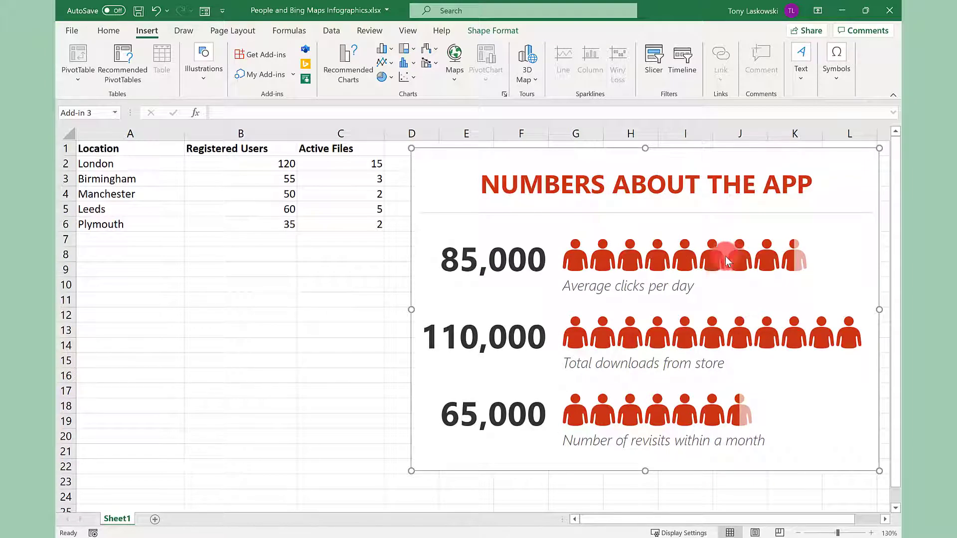
{"action": "mouse_move", "coordinate": [763, 194]}
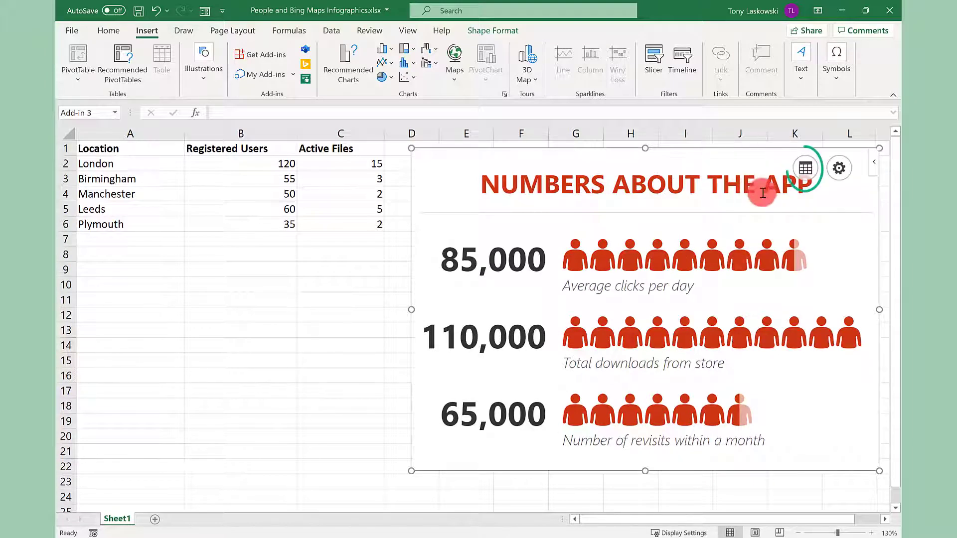
{"action": "left_click", "coordinate": [805, 171]}
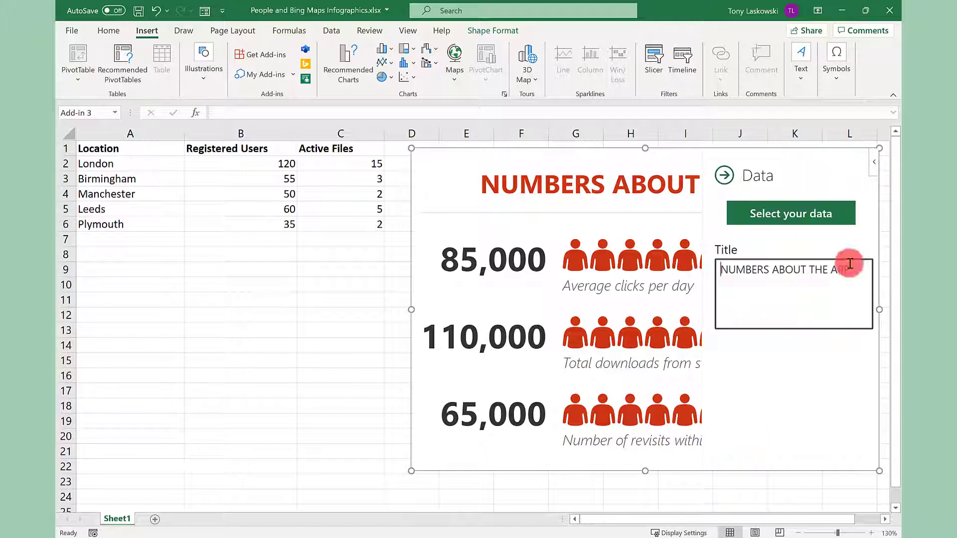
{"action": "triple_click", "coordinate": [852, 268]}
{"action": "type", "text": "UK Registered Users"}
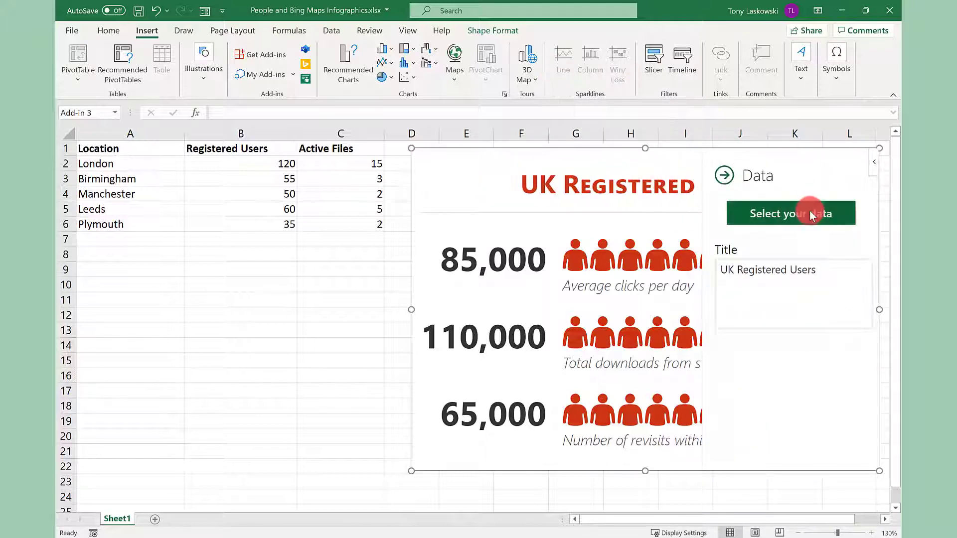
{"action": "left_click", "coordinate": [810, 212]}
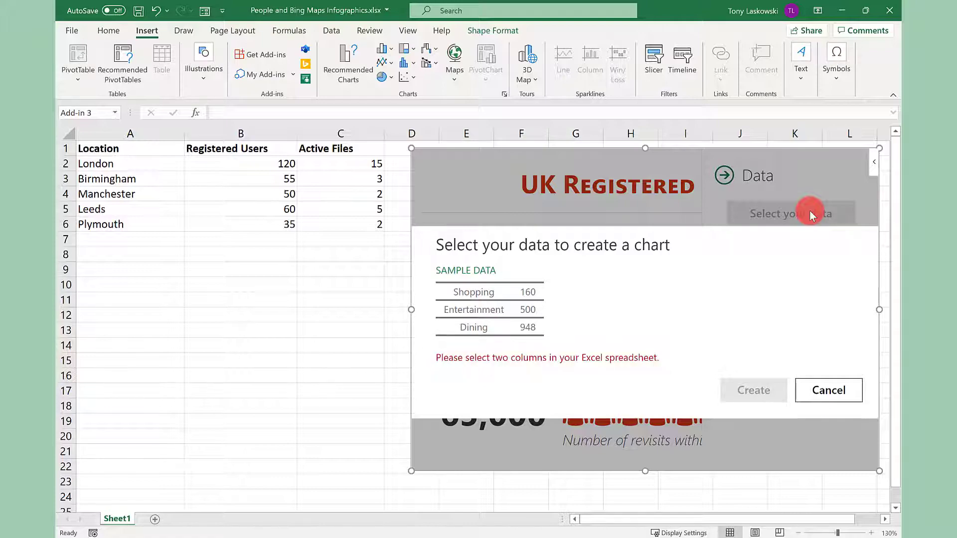
Step: Chart the Location and Registered Users columns A1:B6, London 120 down to Plymouth 35
{"action": "left_click", "coordinate": [161, 148]}
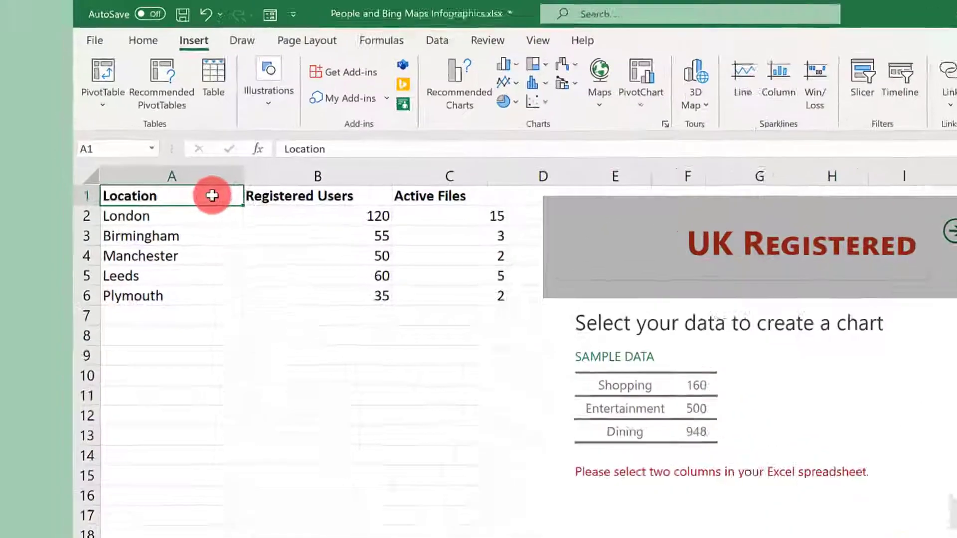
{"action": "left_click_drag", "start_coordinate": [211, 197], "coordinate": [352, 295]}
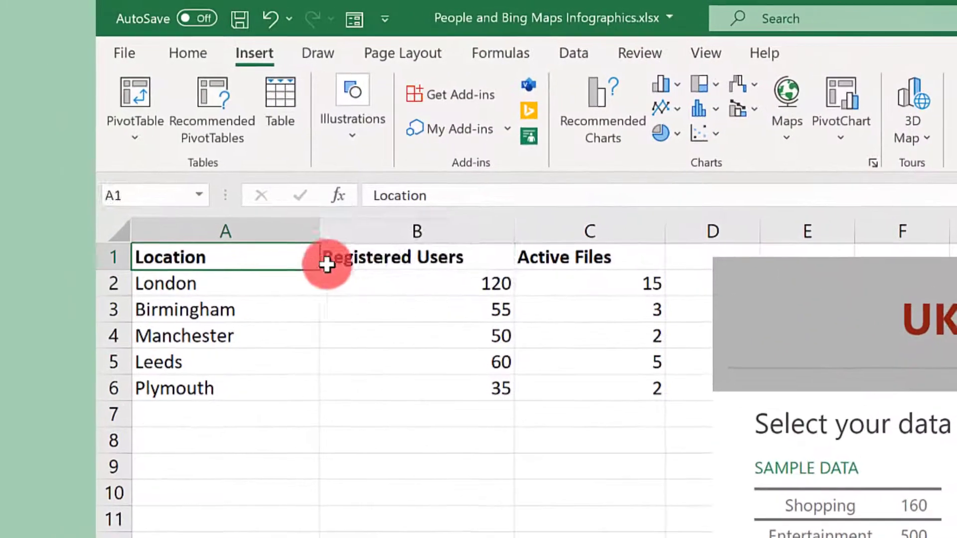
{"action": "left_click_drag", "start_coordinate": [225, 258], "coordinate": [254, 387]}
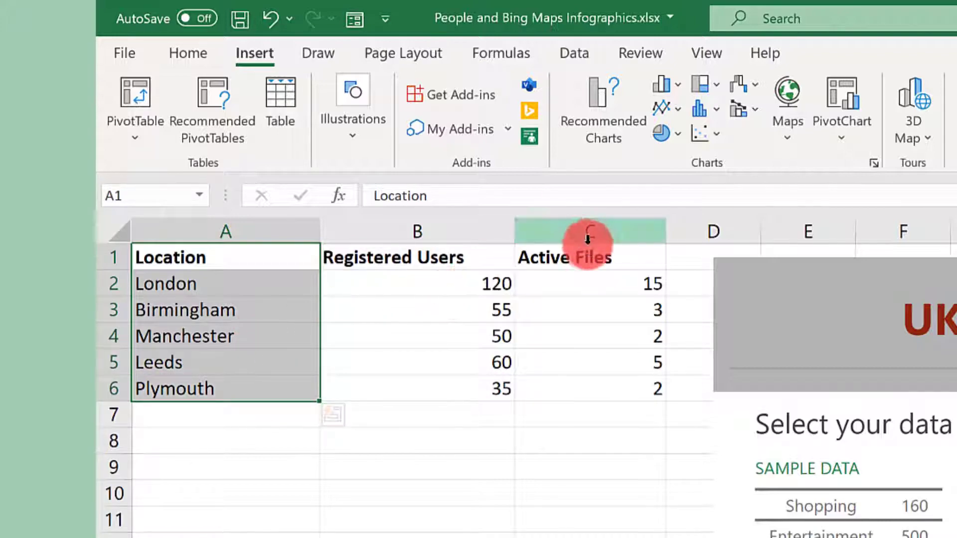
{"action": "left_click_drag", "start_coordinate": [590, 257], "coordinate": [591, 387]}
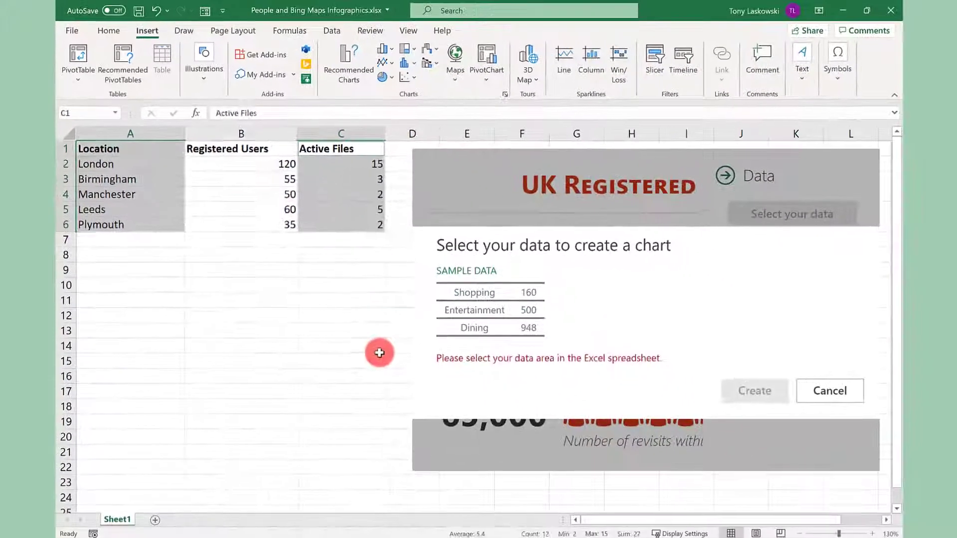
{"action": "left_click_drag", "start_coordinate": [127, 150], "coordinate": [234, 238]}
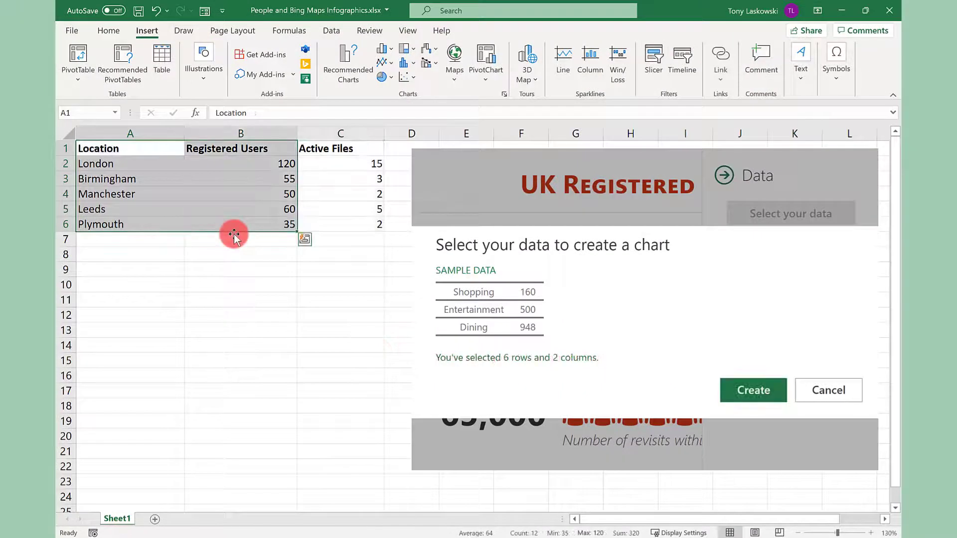
{"action": "left_click", "coordinate": [753, 390]}
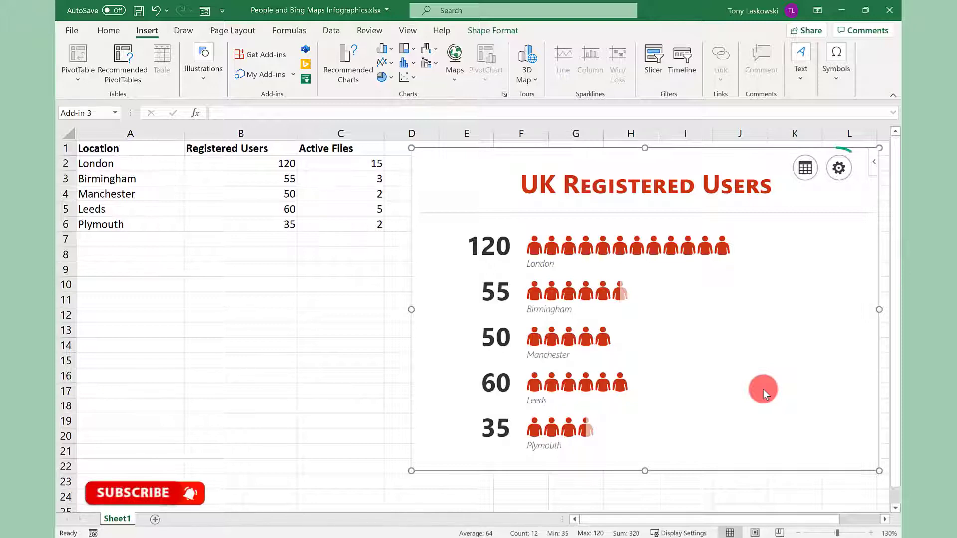
Step: Change the infographic icons from people to stars, then to whales, in its shape settings
{"action": "left_click", "coordinate": [839, 168]}
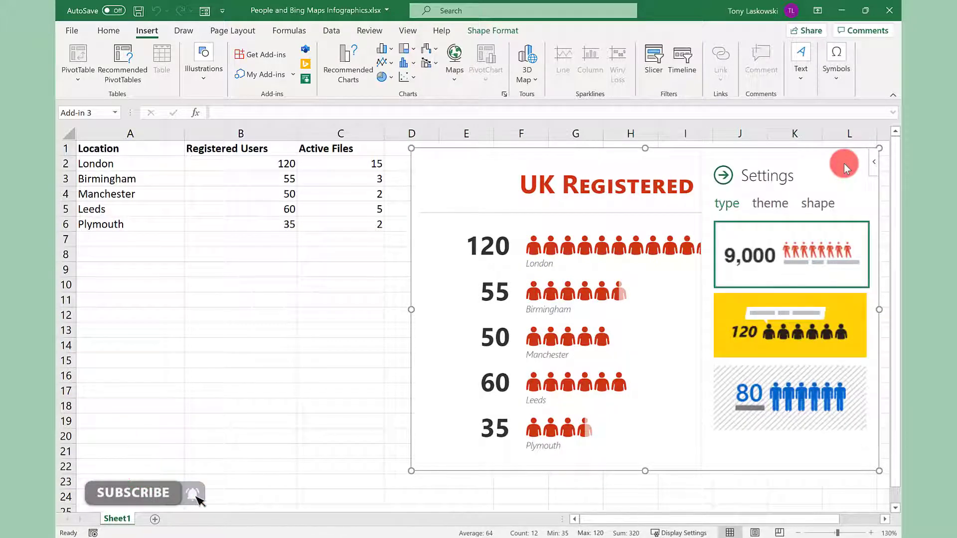
{"action": "left_click", "coordinate": [823, 202]}
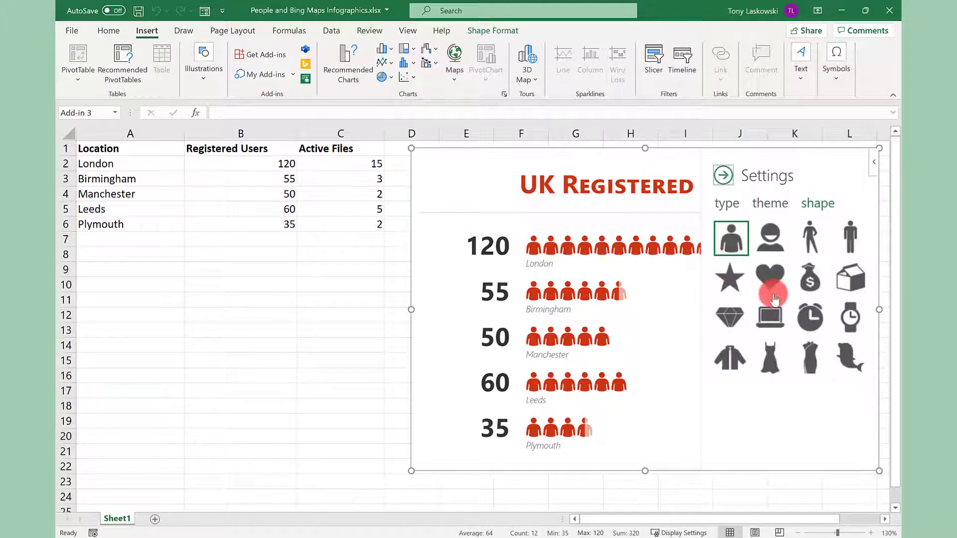
{"action": "left_click", "coordinate": [731, 279]}
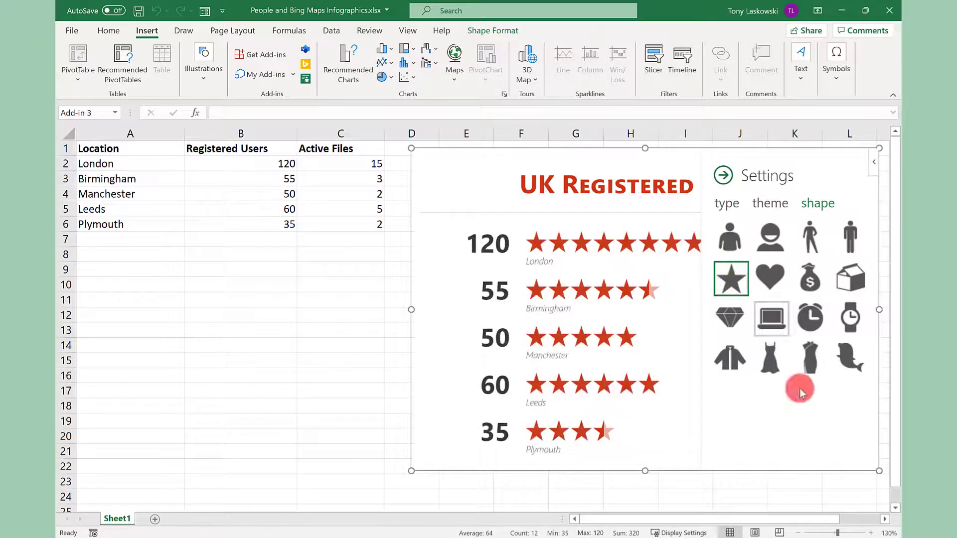
{"action": "left_click", "coordinate": [849, 358]}
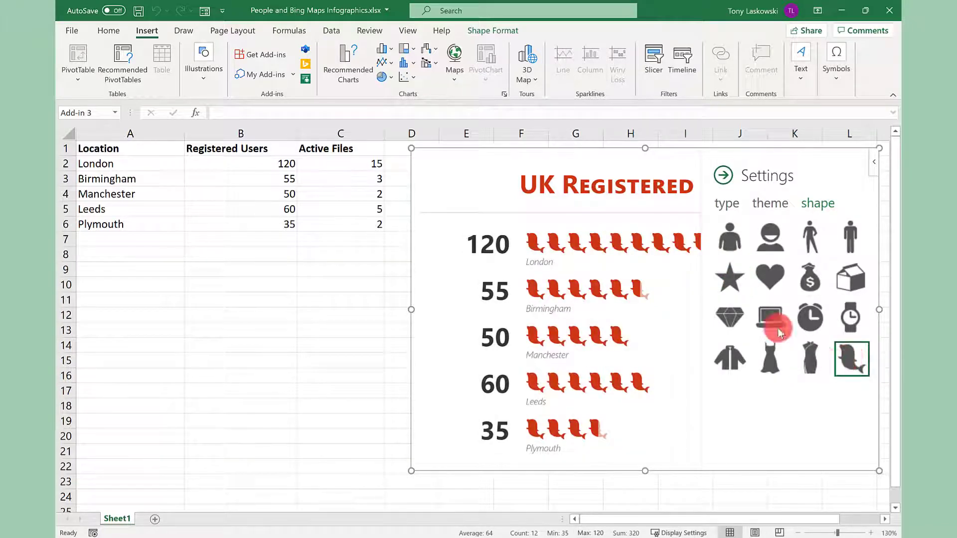
{"action": "left_click", "coordinate": [770, 239]}
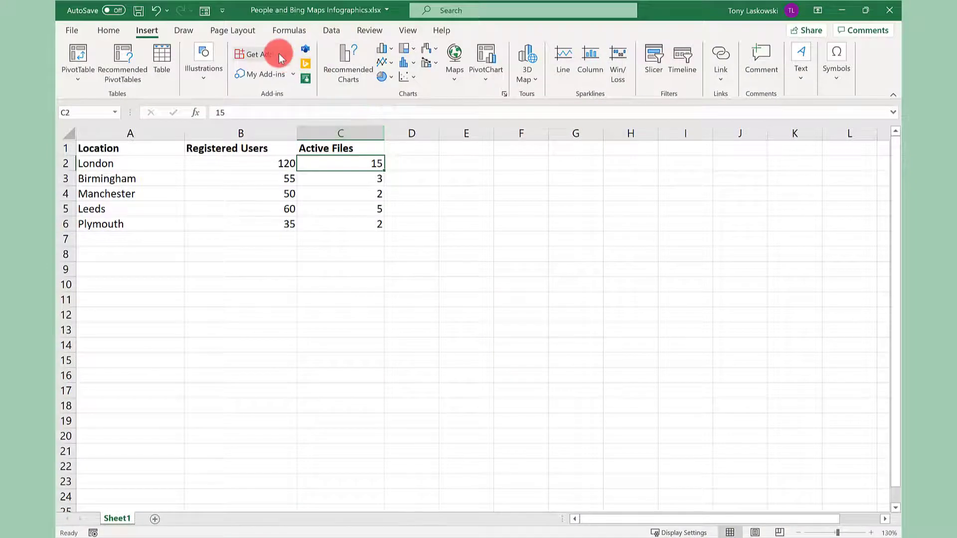
Step: Add the Bing Maps add-in from the Office store and accept its licence terms
{"action": "left_click", "coordinate": [279, 53]}
{"action": "type", "text": "bin"}
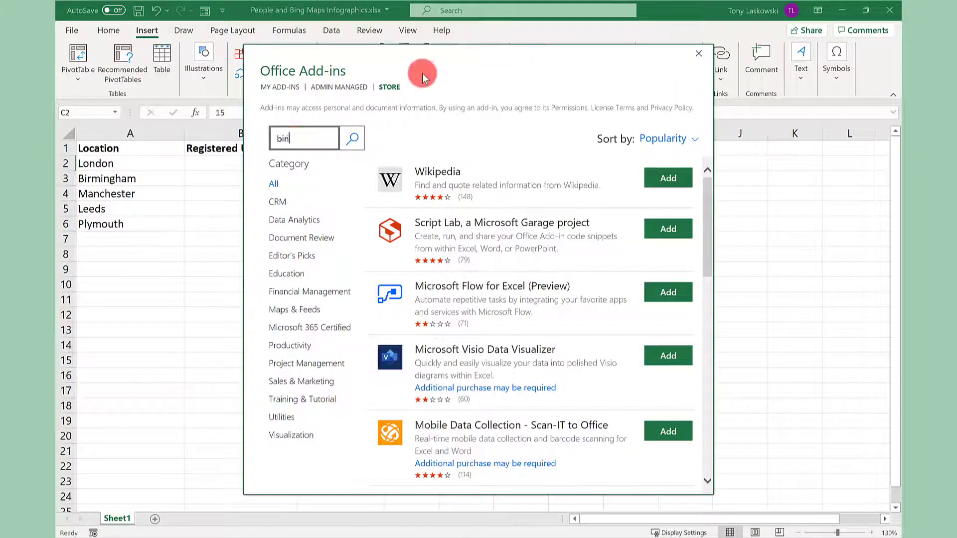
{"action": "type", "text": "g map"}
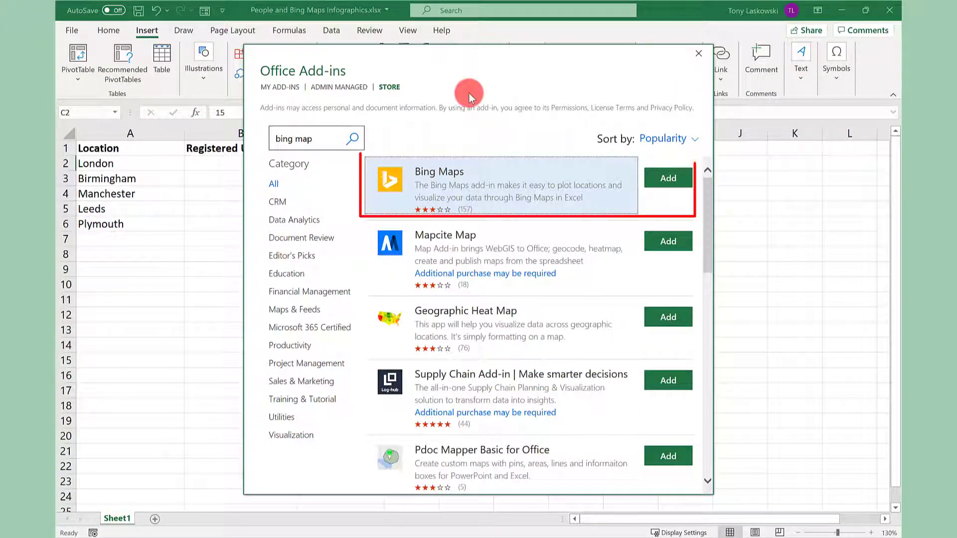
{"action": "left_click", "coordinate": [667, 178]}
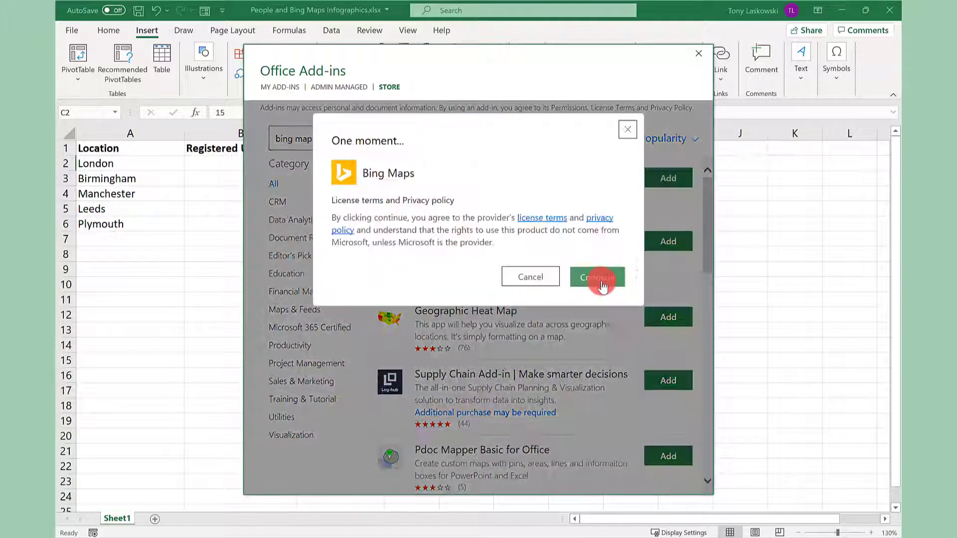
{"action": "left_click", "coordinate": [602, 279]}
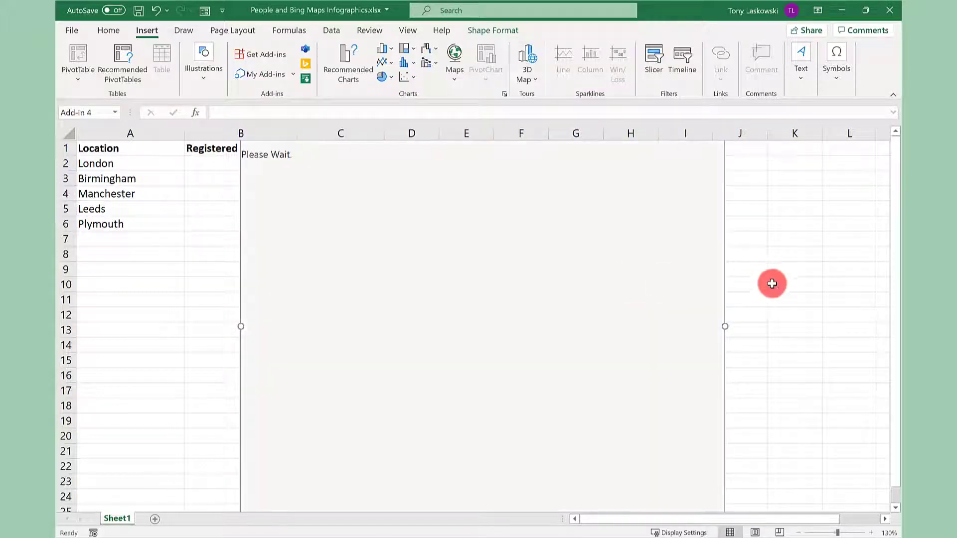
Step: Place the map right of the table and plot offices A1:C6 as registered-users vs active-files pies
{"action": "mouse_move", "coordinate": [724, 225]}
{"action": "left_mouse_down"}
{"action": "mouse_move", "coordinate": [794, 259]}
{"action": "mouse_move", "coordinate": [881, 263]}
{"action": "left_mouse_up"}
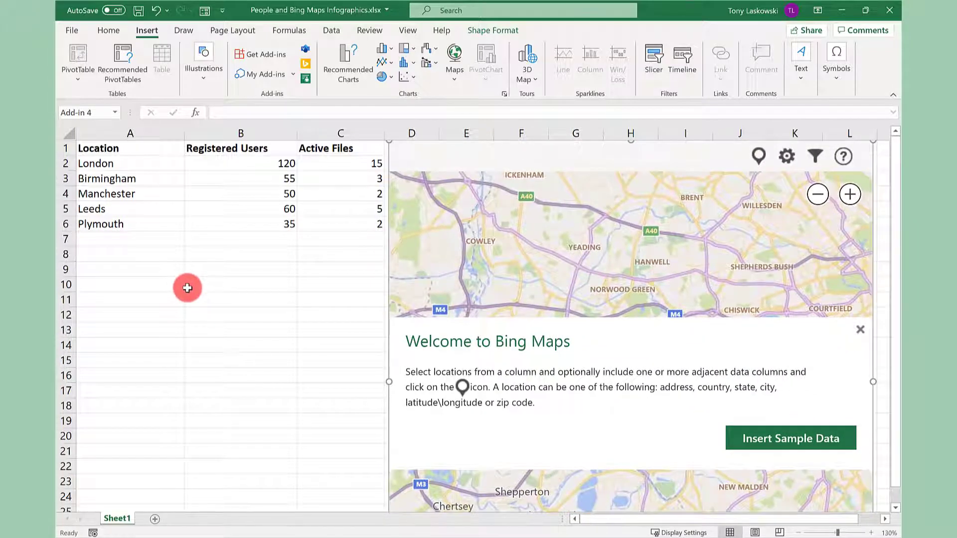
{"action": "left_click", "coordinate": [127, 150]}
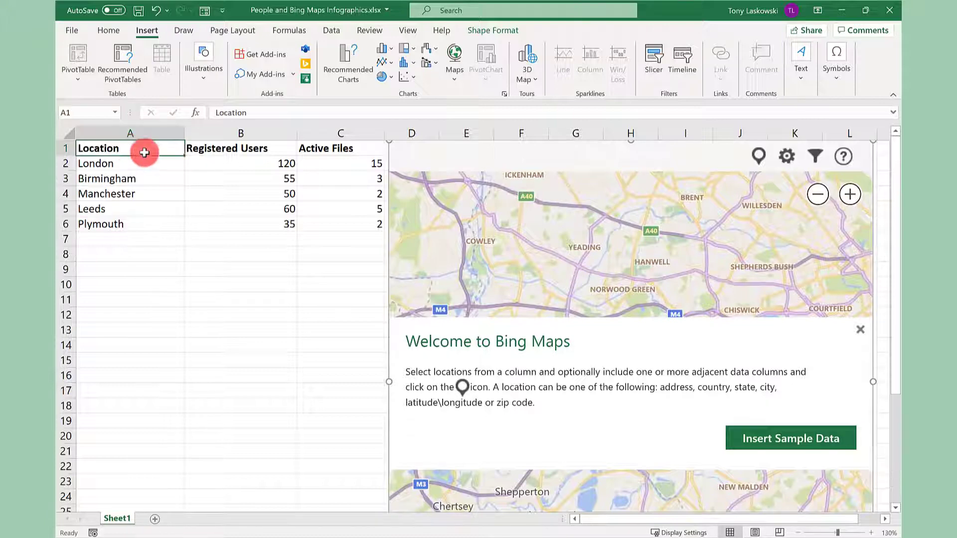
{"action": "left_click_drag", "start_coordinate": [145, 152], "coordinate": [327, 224]}
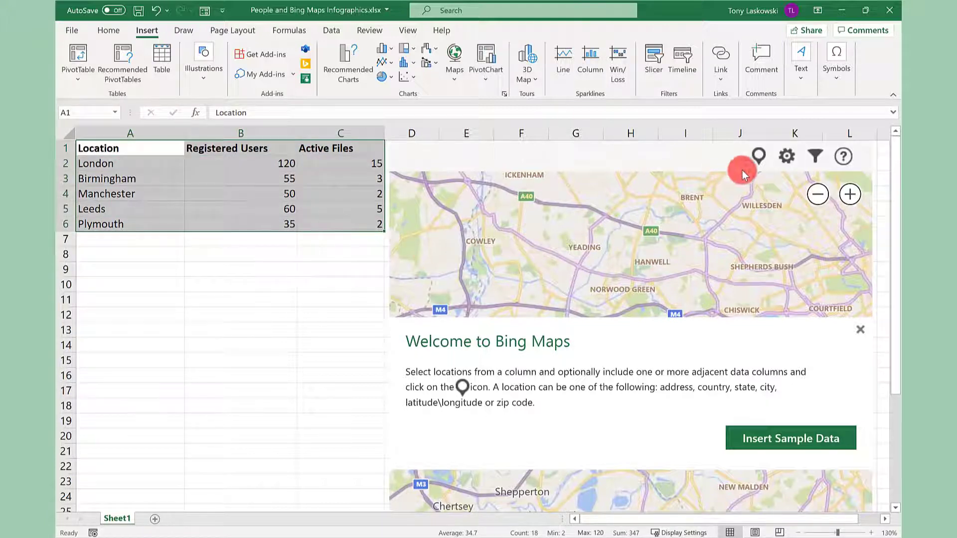
{"action": "left_click", "coordinate": [755, 158]}
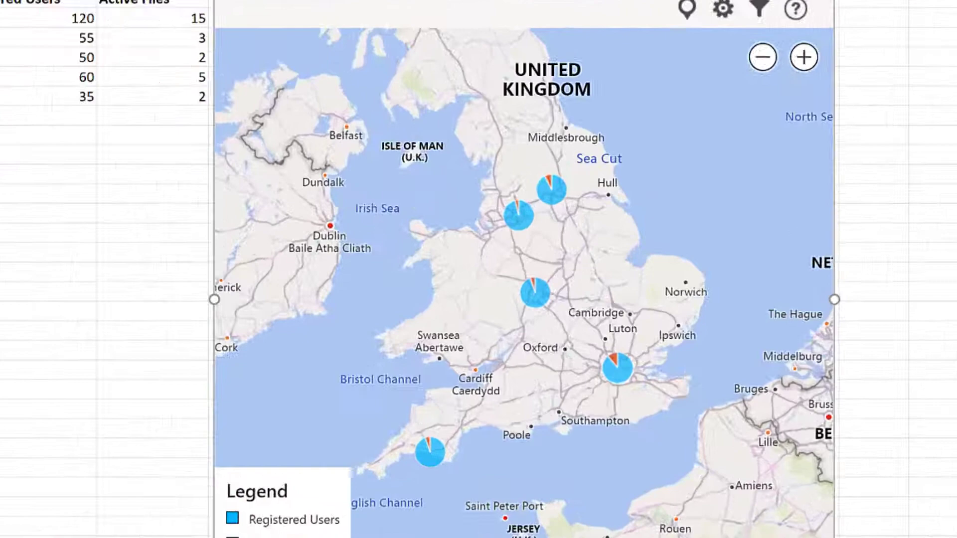
Step: Add Liverpool with 45 registered users and 10 active files in row 7, then replot A1:C7
{"action": "key", "text": "Escape"}
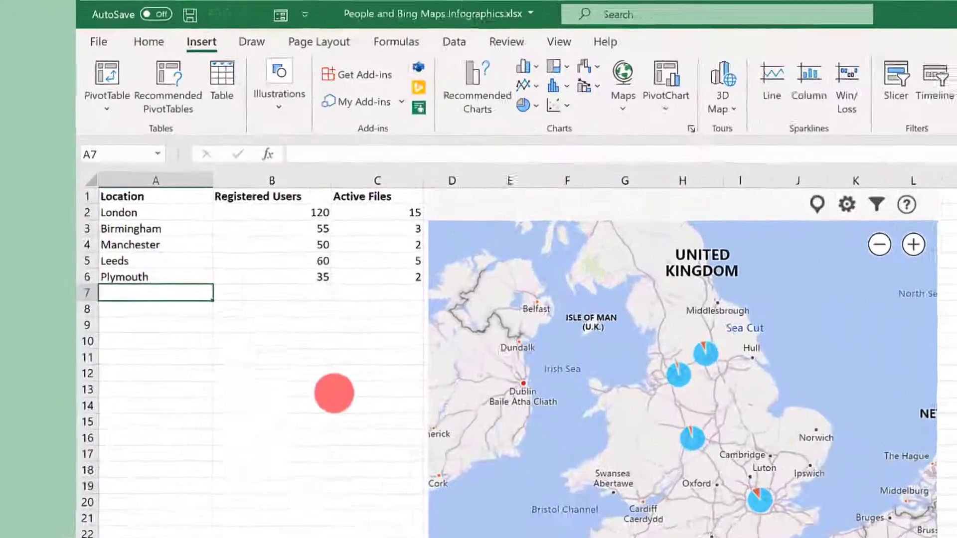
{"action": "type", "text": "Liverpool"}
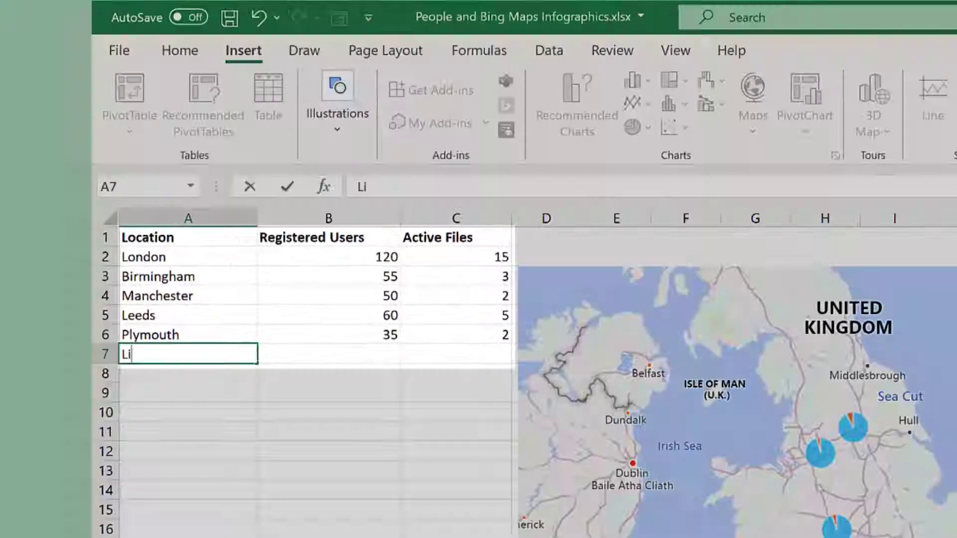
{"action": "key", "text": "Tab"}
{"action": "type", "text": "45"}
{"action": "key", "text": "Tab"}
{"action": "type", "text": "10"}
{"action": "key", "text": "Return"}
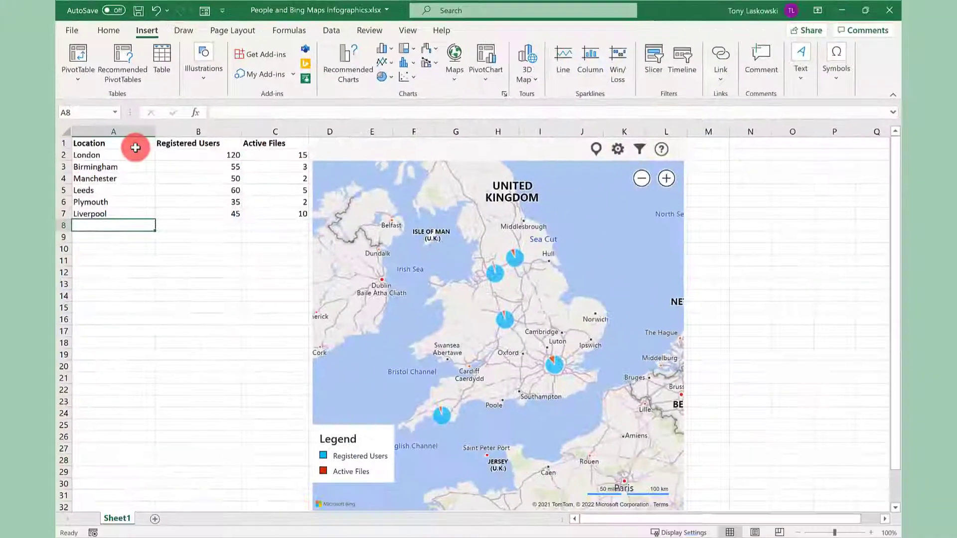
{"action": "mouse_move", "coordinate": [112, 142]}
{"action": "left_mouse_down"}
{"action": "mouse_move", "coordinate": [275, 190]}
{"action": "mouse_move", "coordinate": [277, 214]}
{"action": "left_mouse_up"}
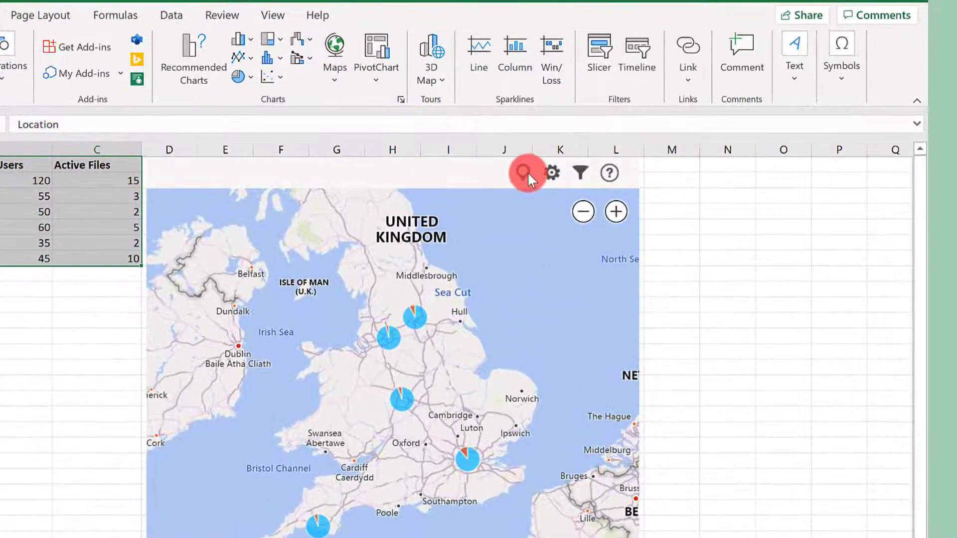
{"action": "left_click", "coordinate": [524, 173]}
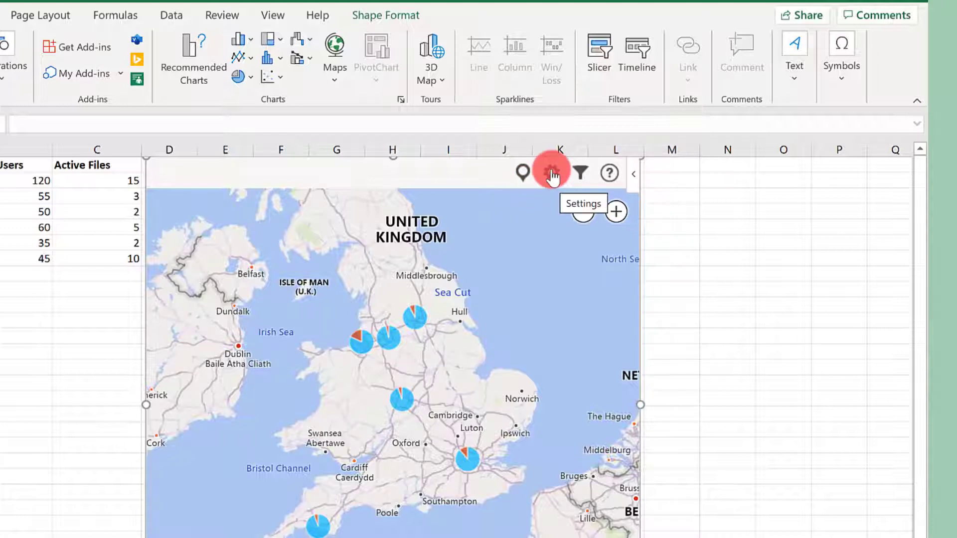
Step: Look at the map's display settings and close them again
{"action": "left_click", "coordinate": [552, 174]}
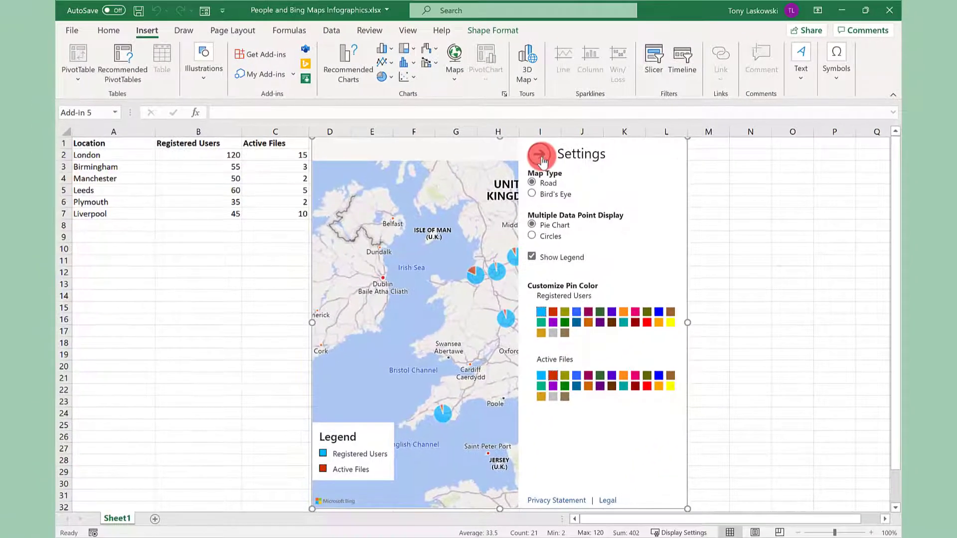
{"action": "left_click", "coordinate": [542, 155]}
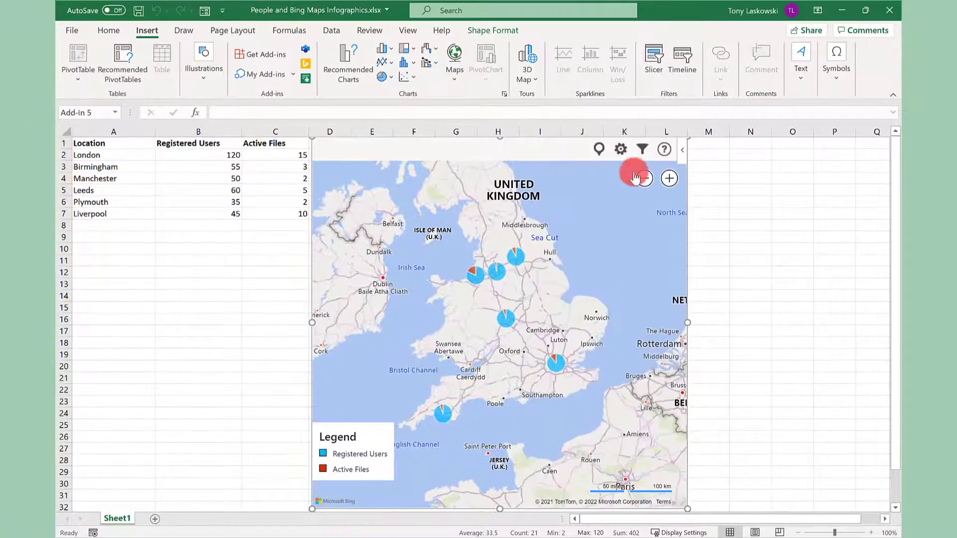
Step: Filter the map locations to untick Plymouth, Birmingham and London, leaving the northern offices
{"action": "left_click", "coordinate": [641, 150]}
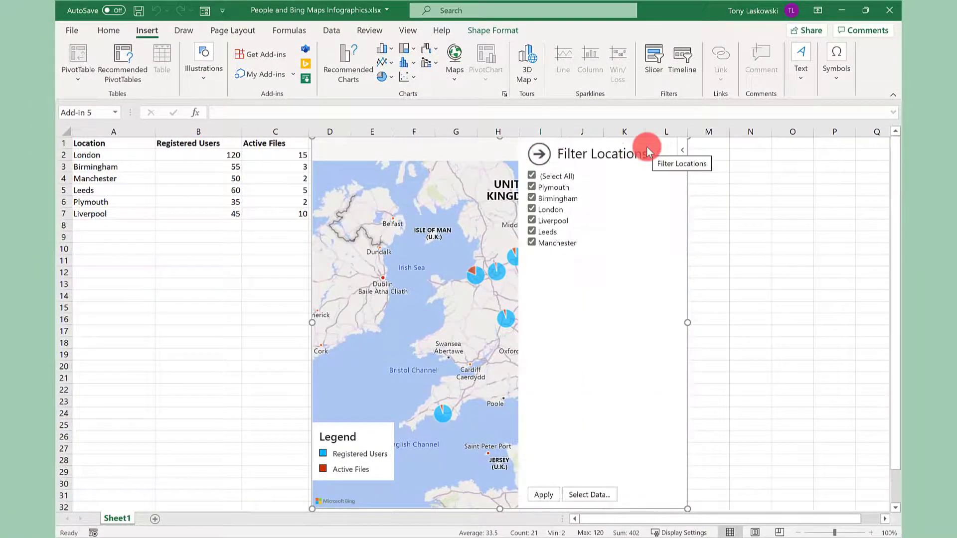
{"action": "left_click", "coordinate": [531, 187]}
{"action": "left_click", "coordinate": [531, 210]}
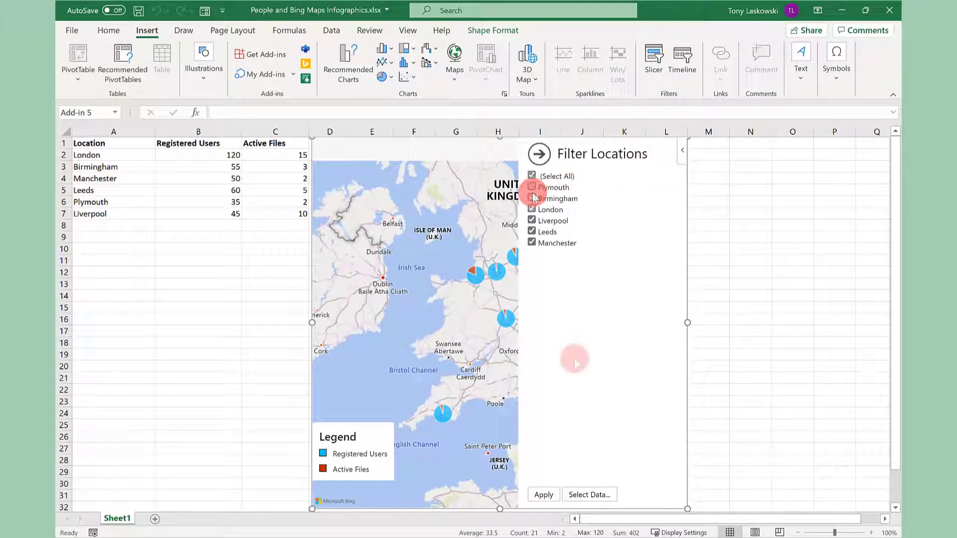
{"action": "left_click", "coordinate": [544, 494]}
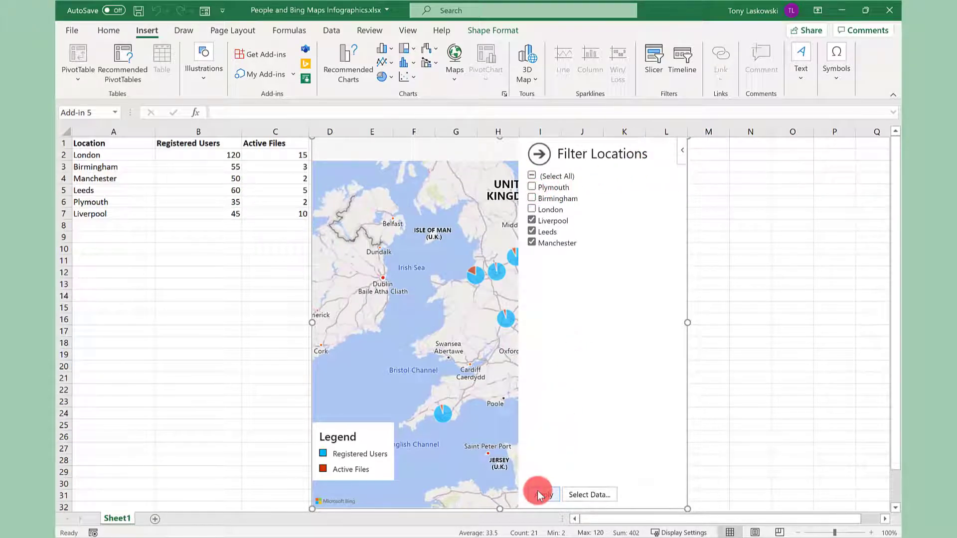